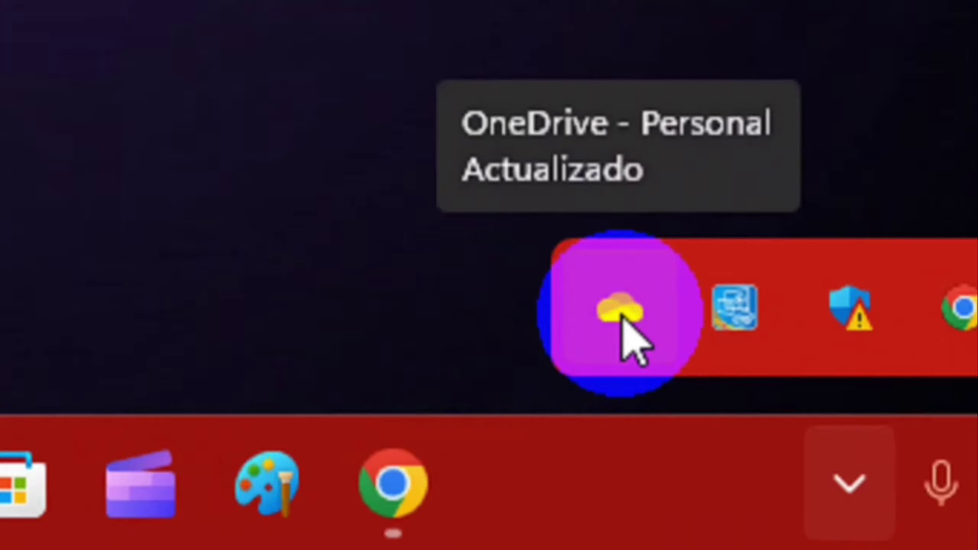
Open the OneDrive settings and turn off starting OneDrive automatically when signing in to Windows
left_click(621, 316)
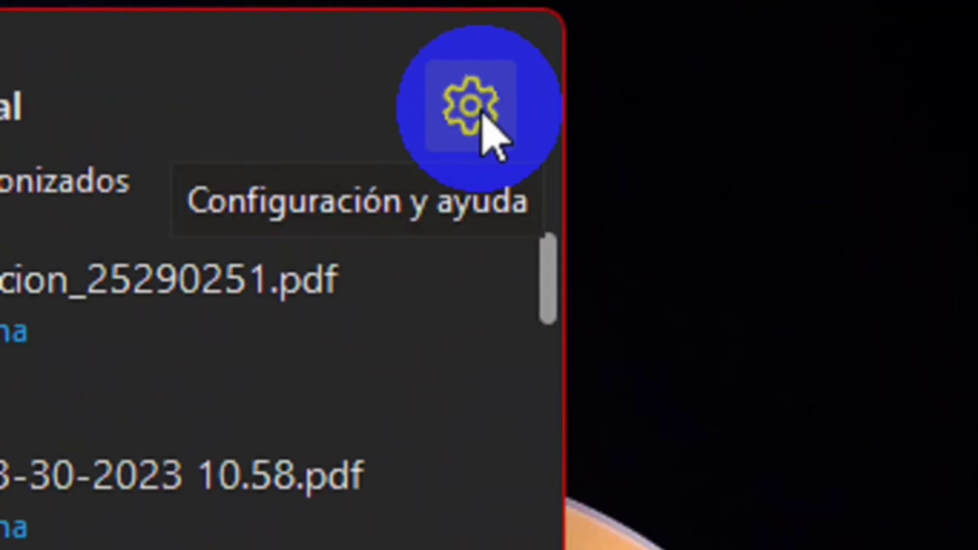
left_click(441, 110)
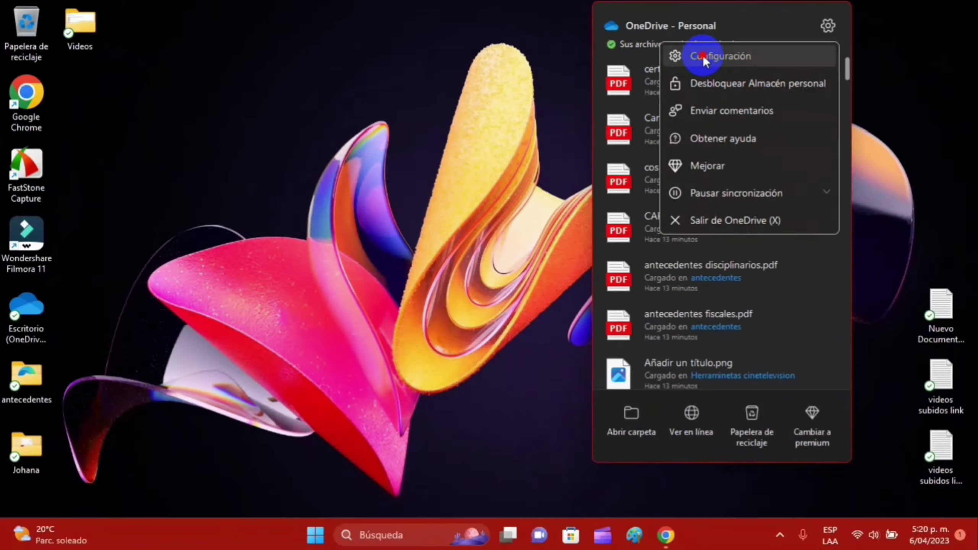
left_click(470, 231)
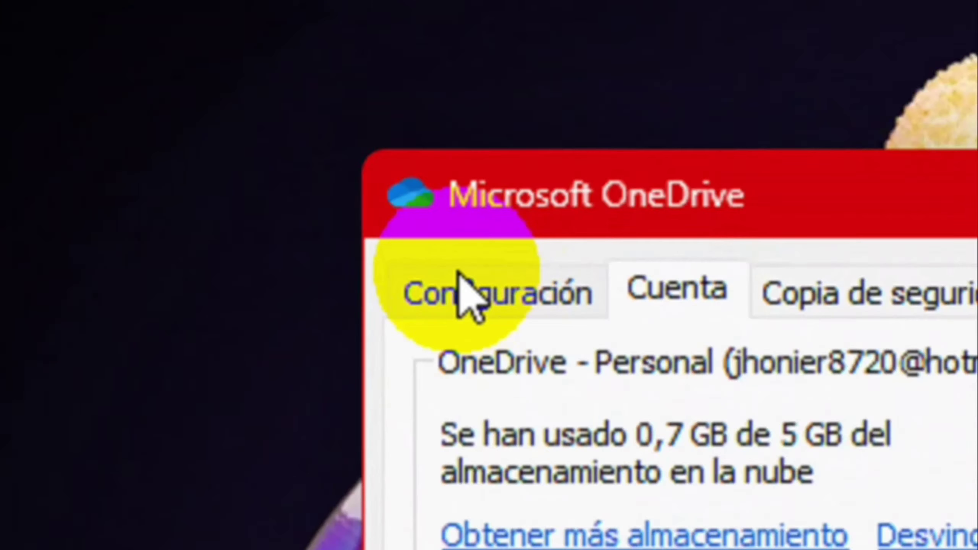
left_click(459, 276)
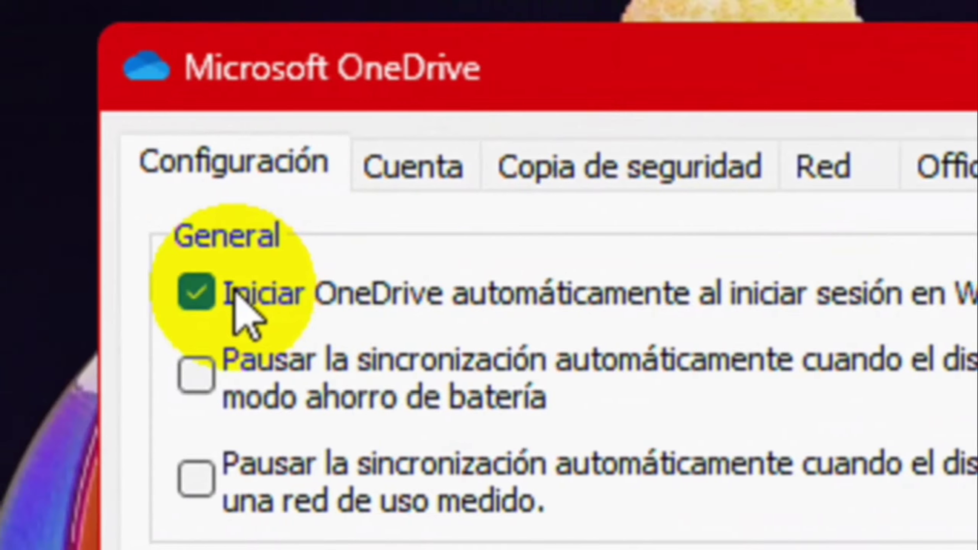
left_click(8, 292)
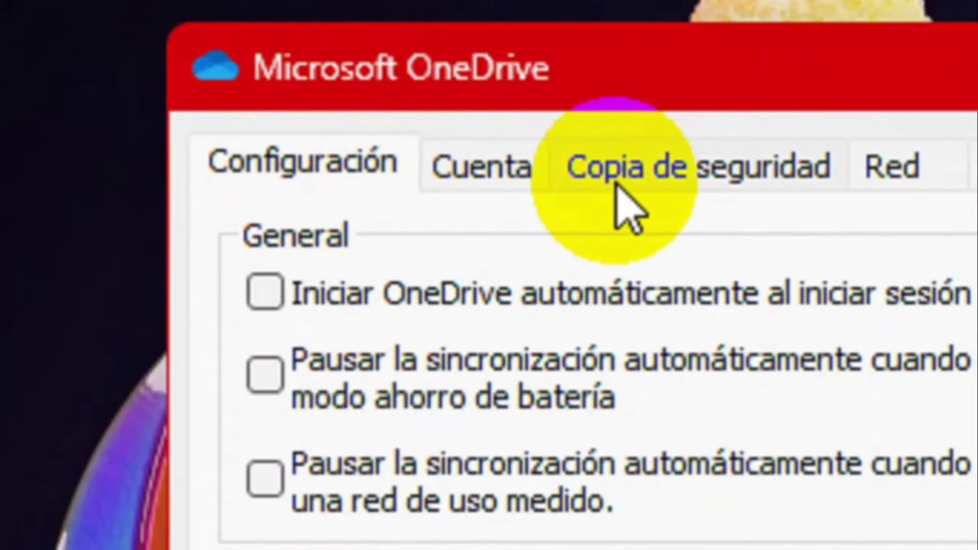
Open OneDrive's folder backup management and stop the backup of the Escritorio folder
left_click(685, 164)
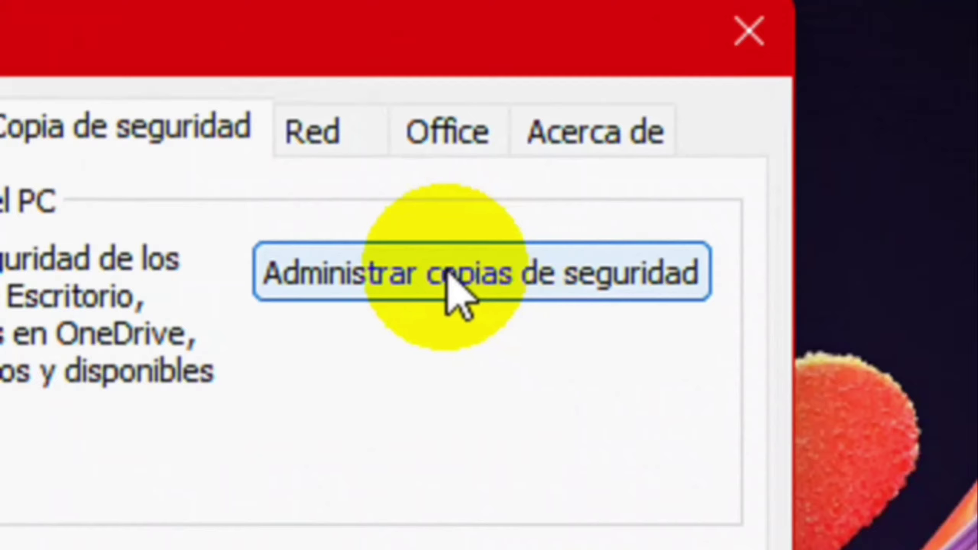
left_click(448, 274)
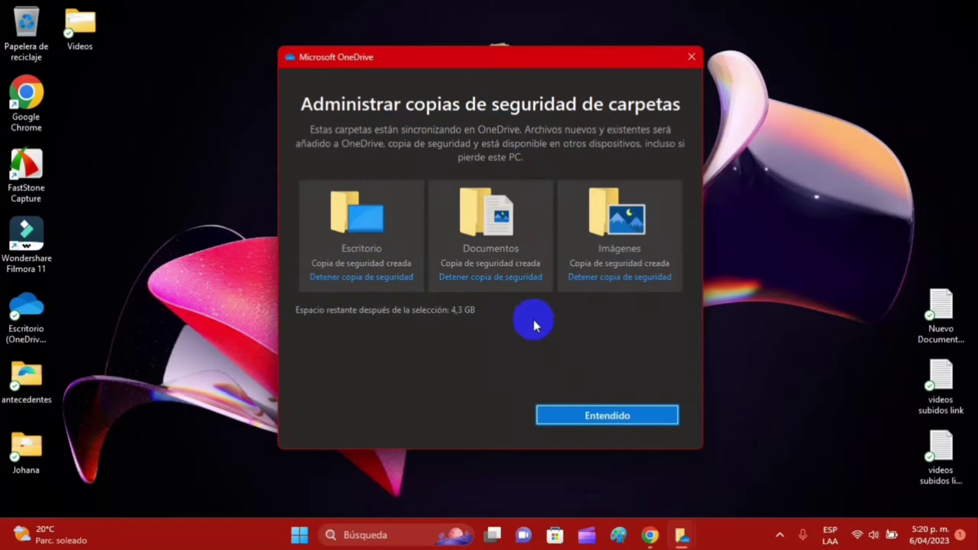
left_click(366, 277)
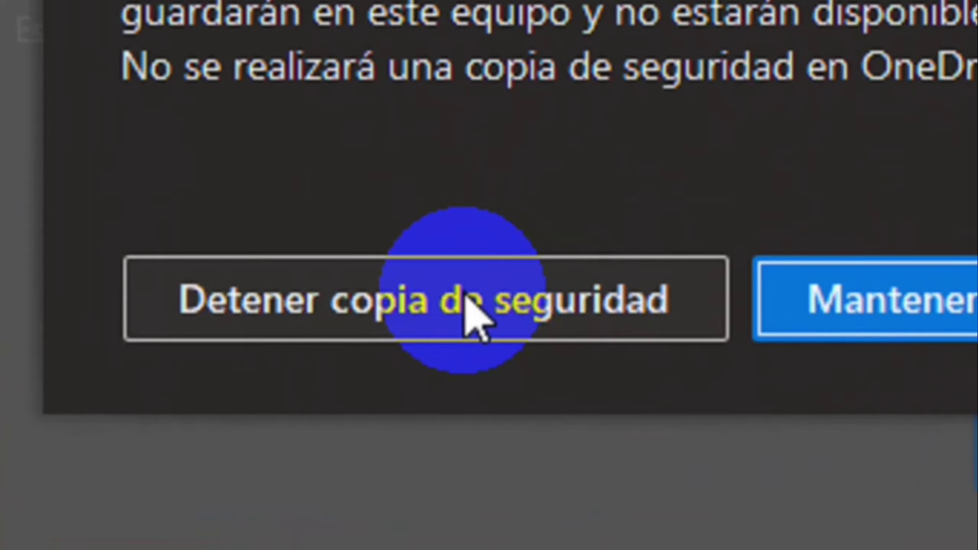
left_click(478, 316)
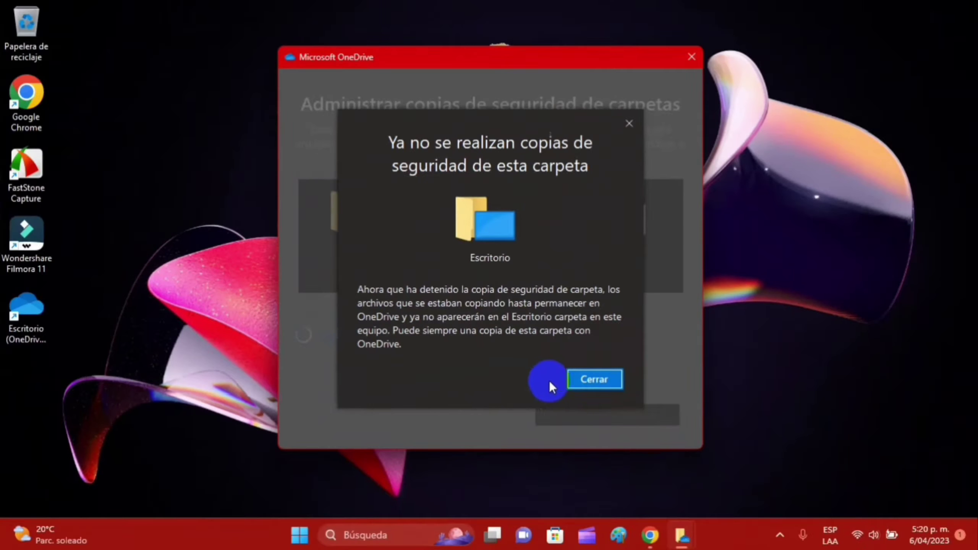
left_click(589, 379)
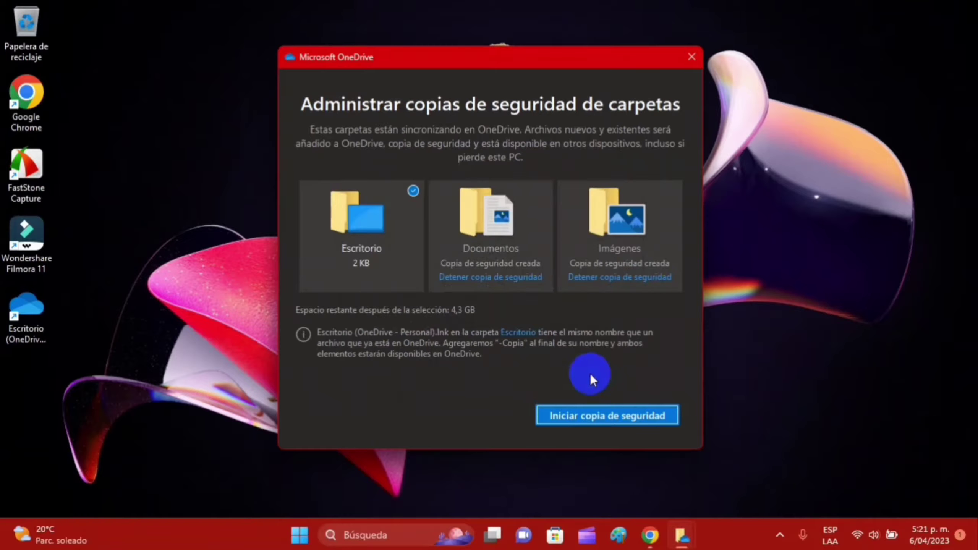
Stop the OneDrive backup of the Documentos folder
left_click(486, 278)
left_click(438, 375)
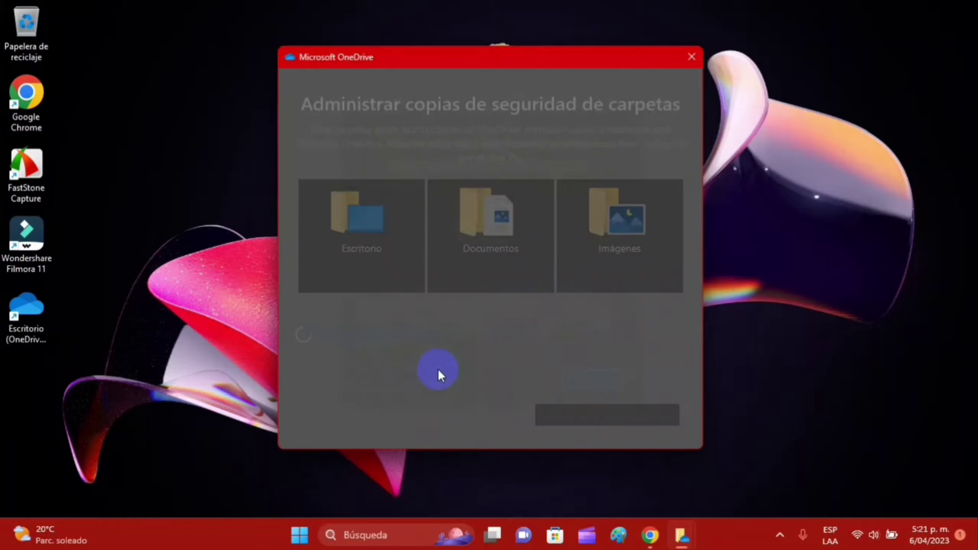
left_click(586, 378)
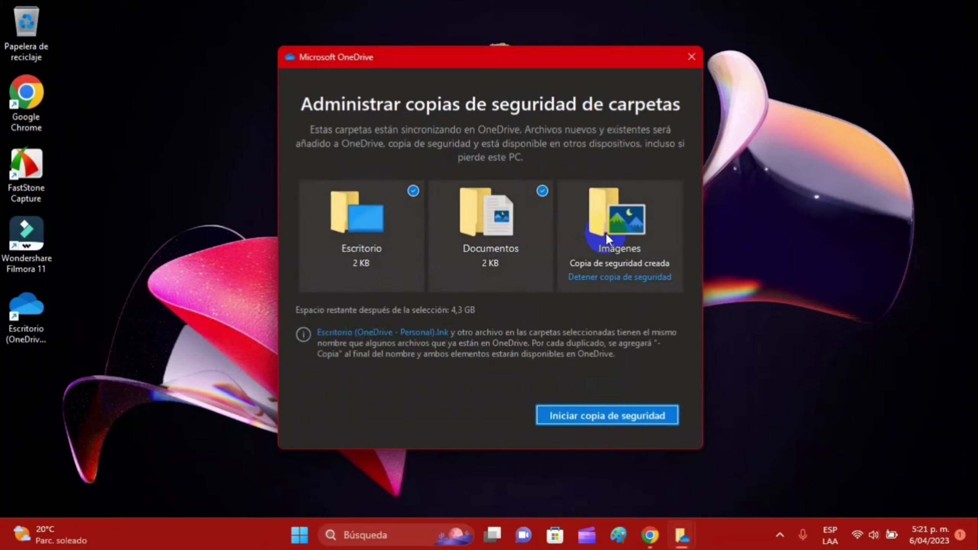
Stop the OneDrive backup of the Imágenes folder, then close backup management and accept the OneDrive settings
left_click(584, 278)
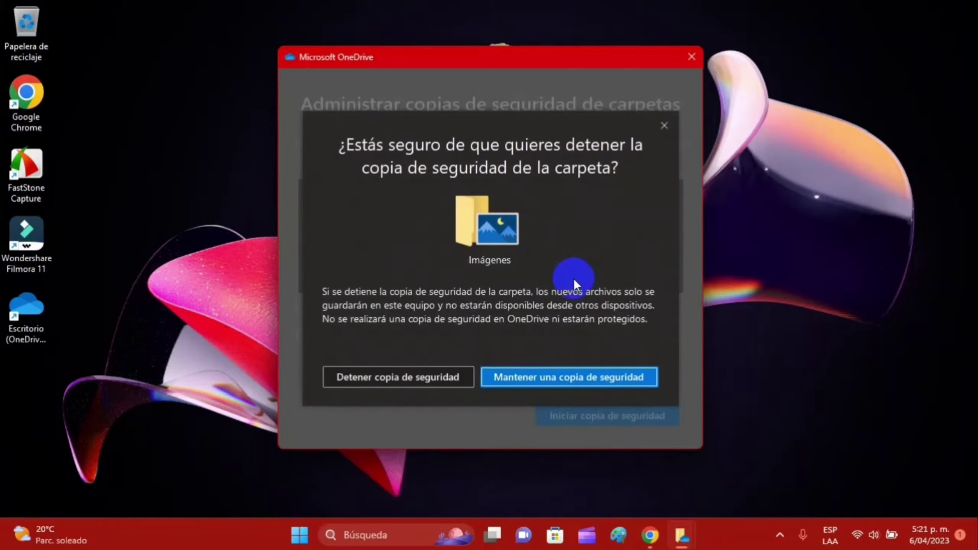
left_click(413, 376)
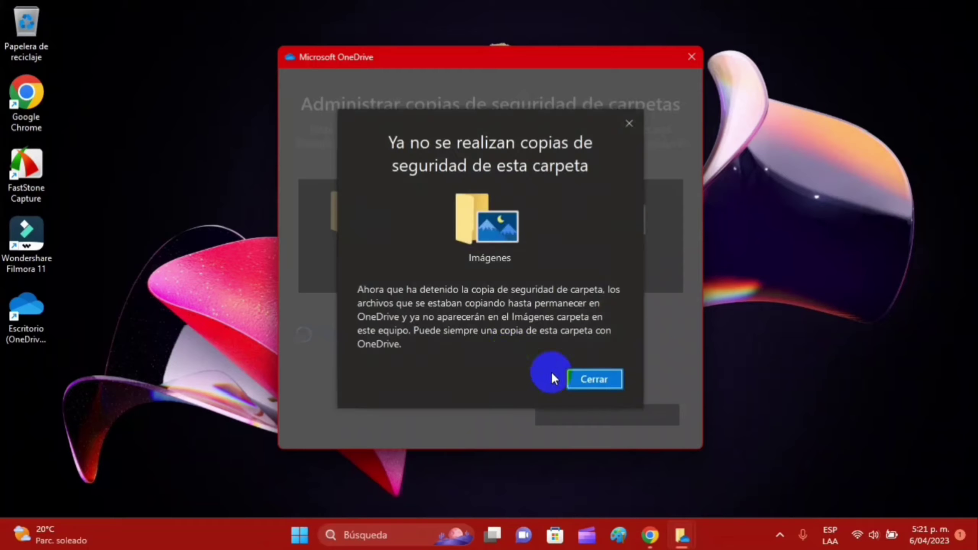
left_click(597, 378)
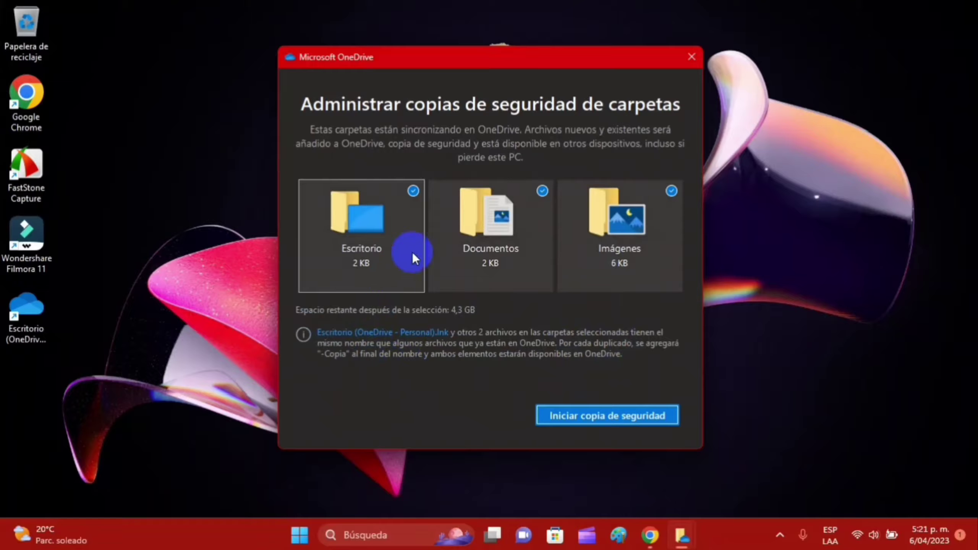
left_click(691, 58)
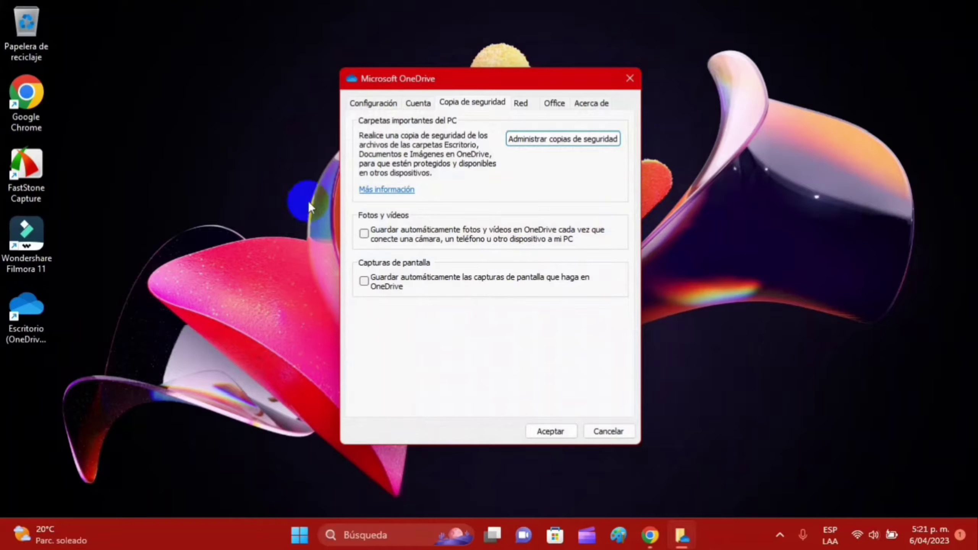
left_click(549, 435)
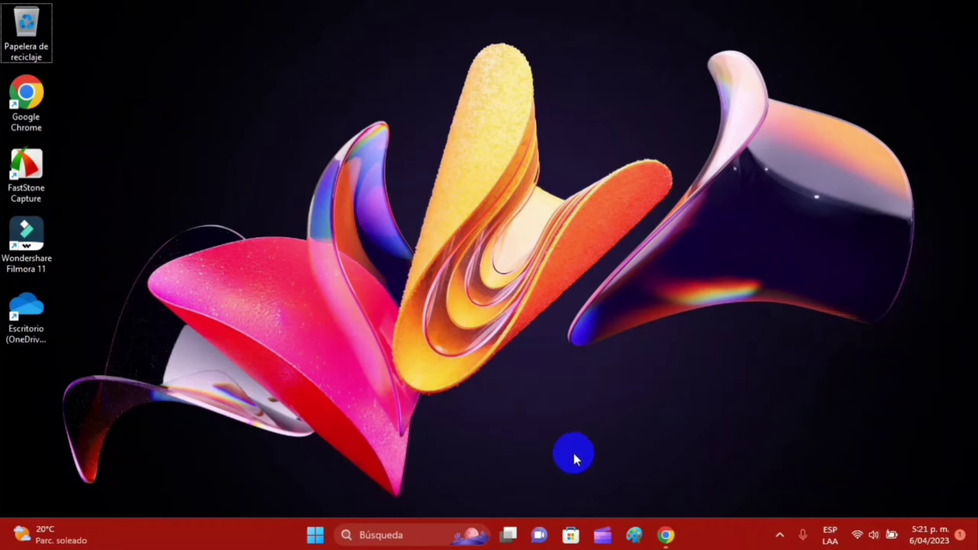
left_click(315, 535)
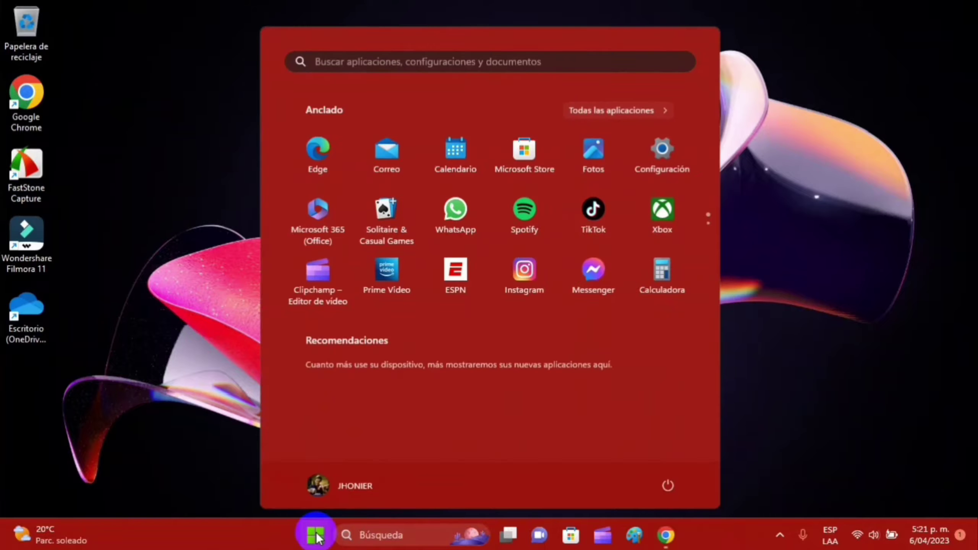
left_click(654, 112)
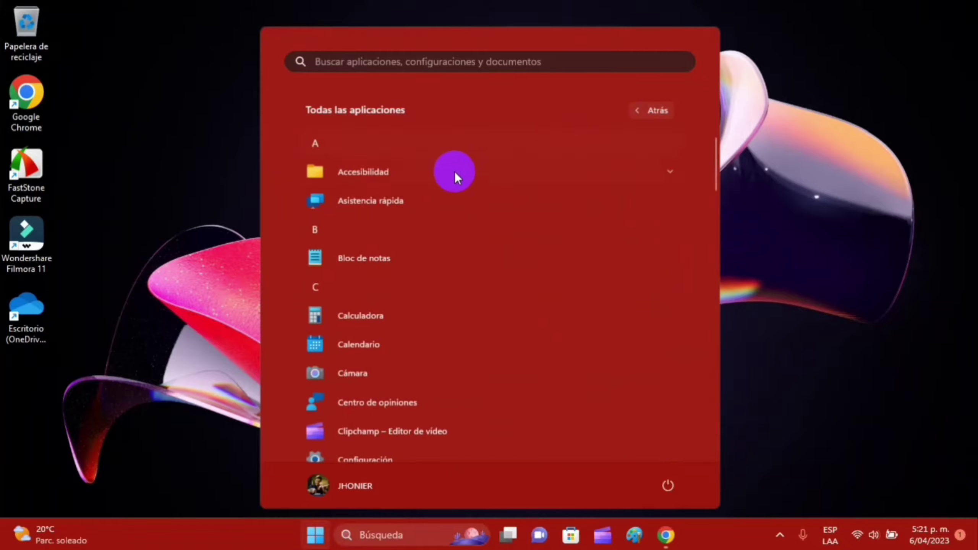
scroll(407, 270, "down", 4)
scroll(407, 285, "down", 8)
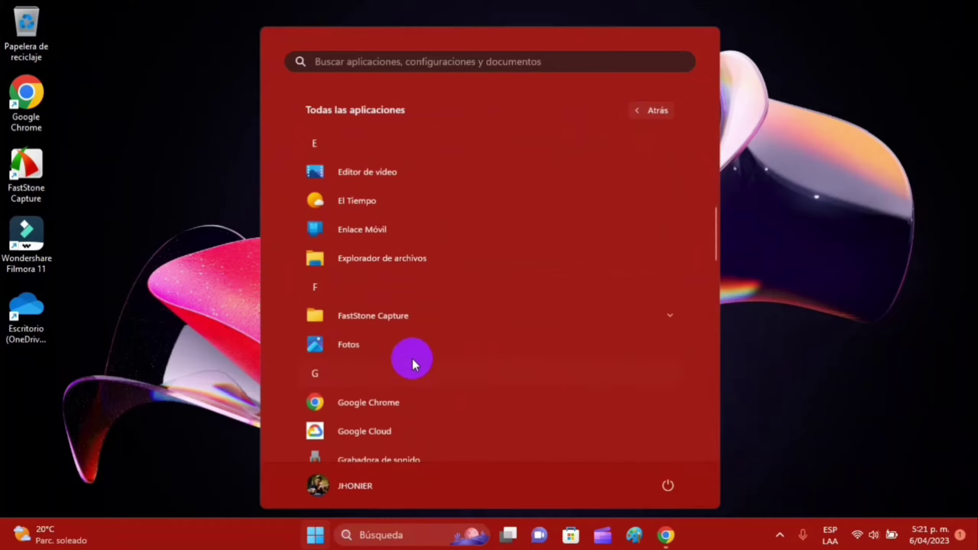
scroll(438, 344, "down", 9)
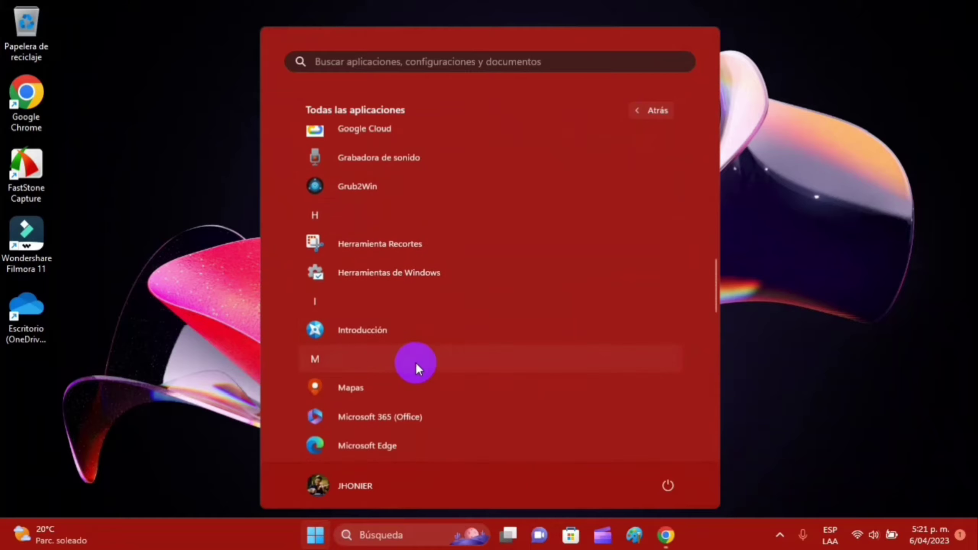
scroll(388, 357, "down", 6)
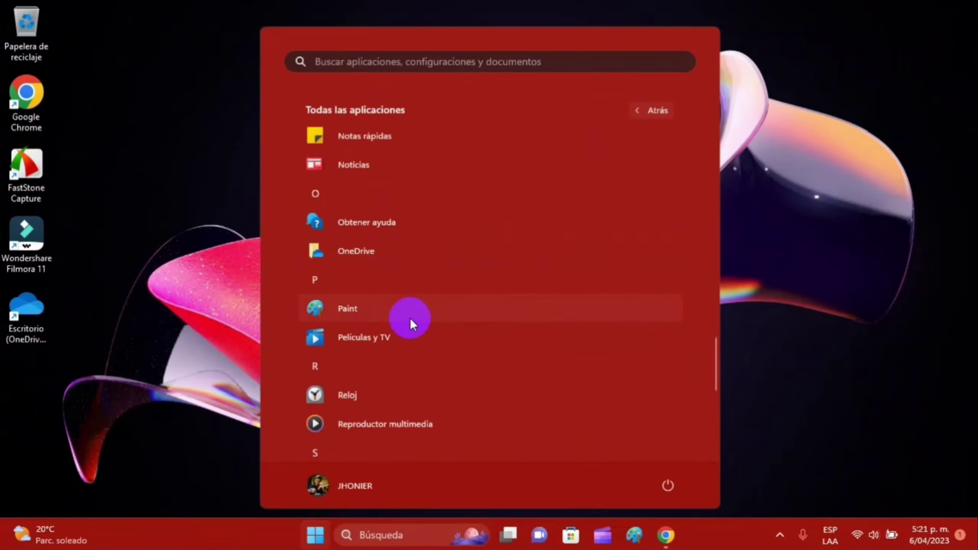
left_click(2, 428)
Move everything from the OneDrive Escritorio folder to the local Escritorio, replacing the duplicate shortcut, and close the folder window
left_click(13, 316)
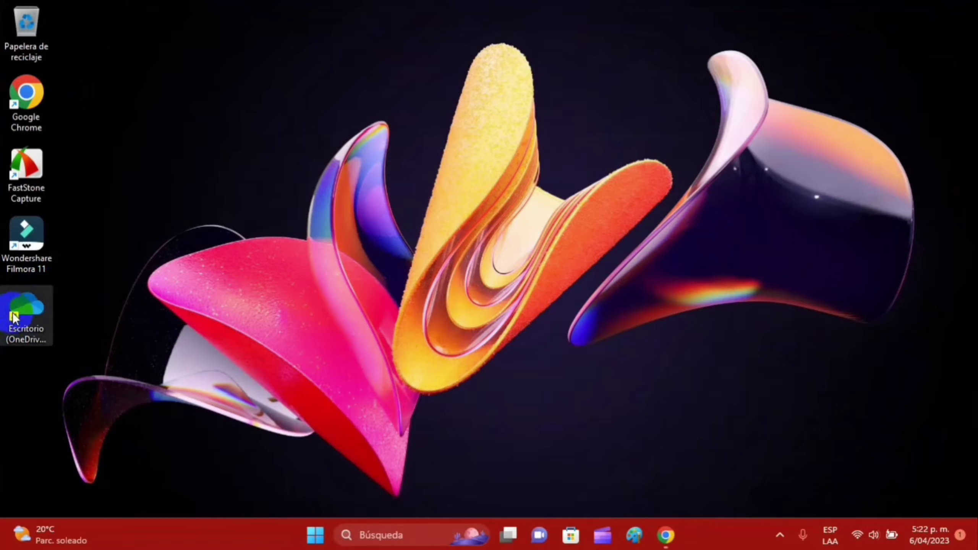
double_click(14, 317)
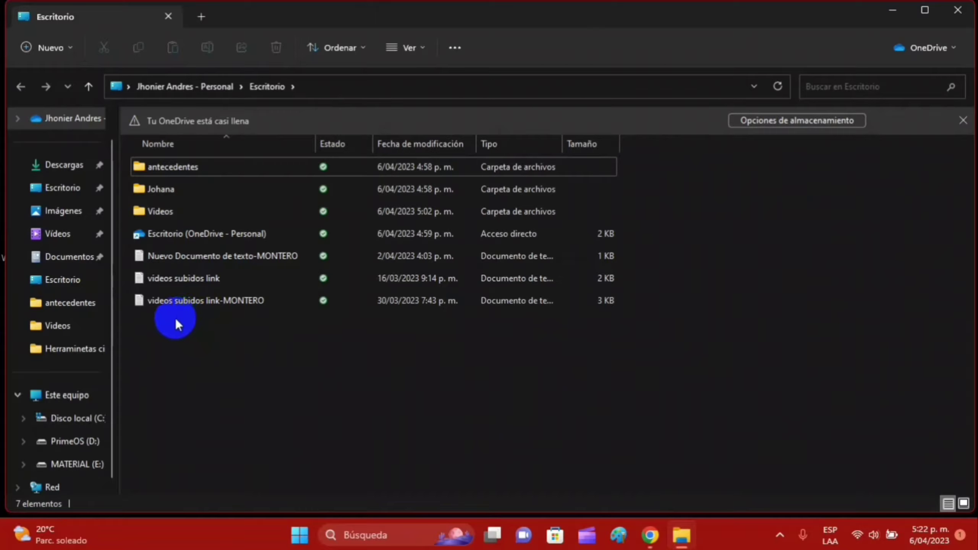
left_click_drag(176, 318, 56, 189)
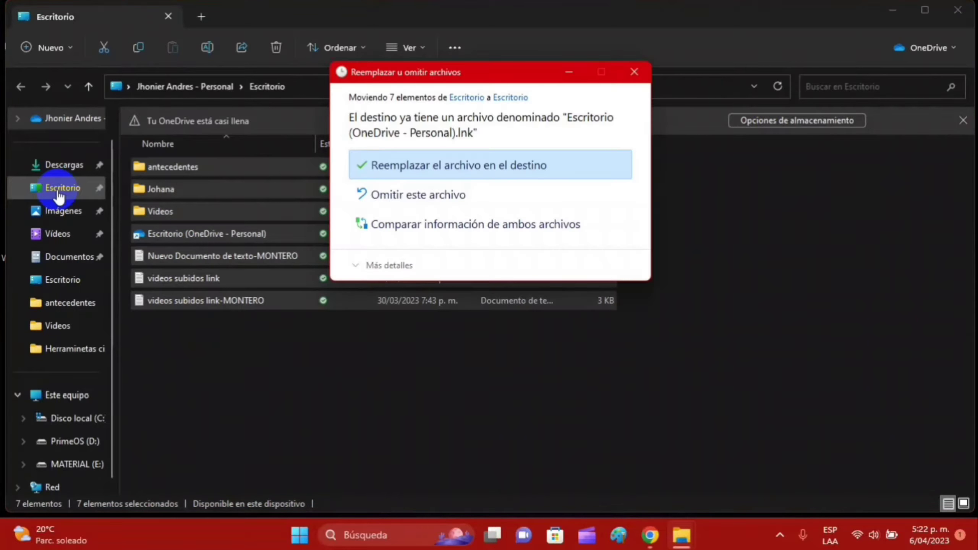
left_click(390, 169)
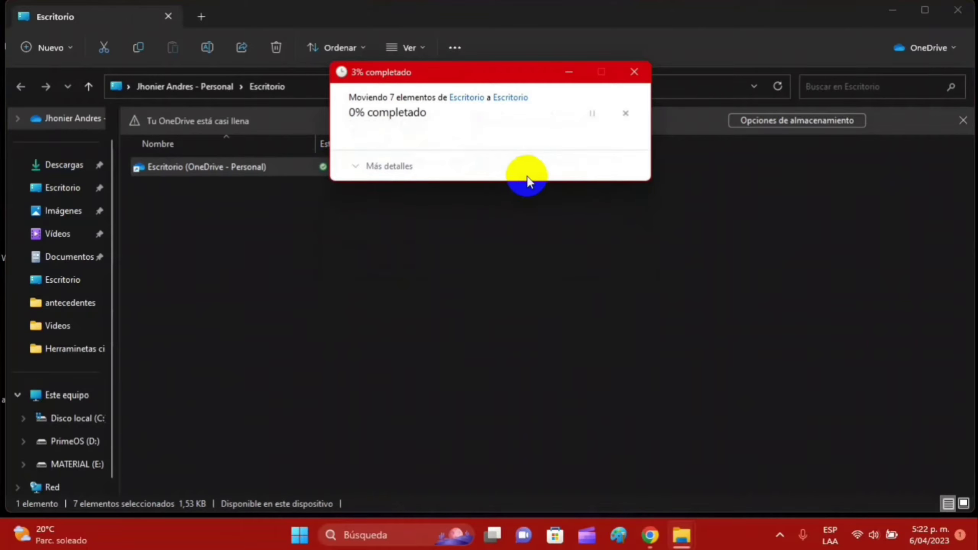
left_click(958, 10)
Move the three text documents together to the lower right side of the desktop
left_click_drag(114, 76, 70, 230)
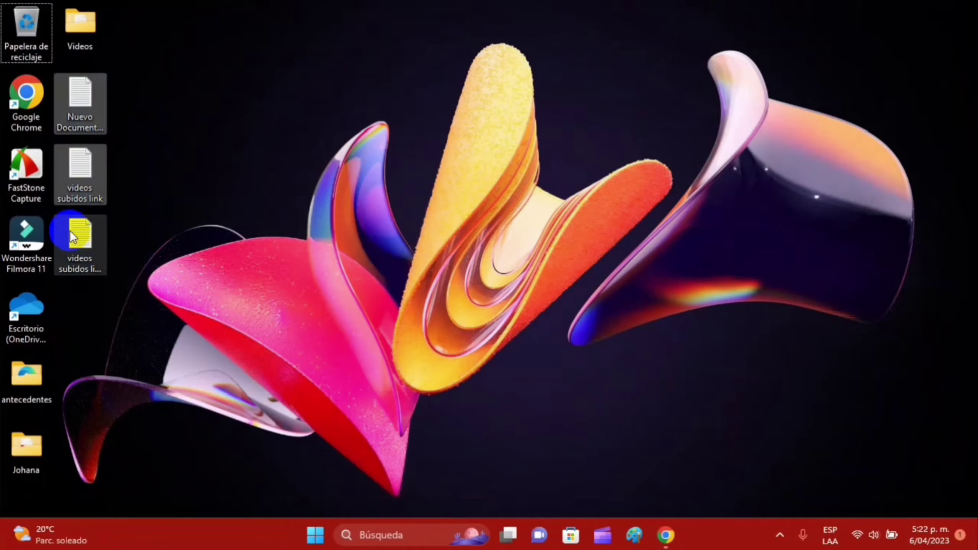
left_click_drag(84, 102, 940, 324)
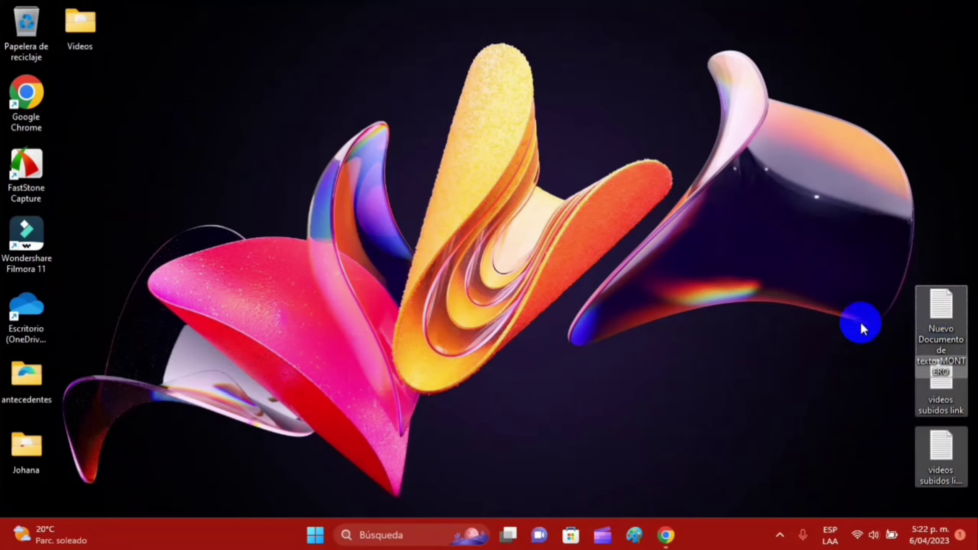
left_click(545, 292)
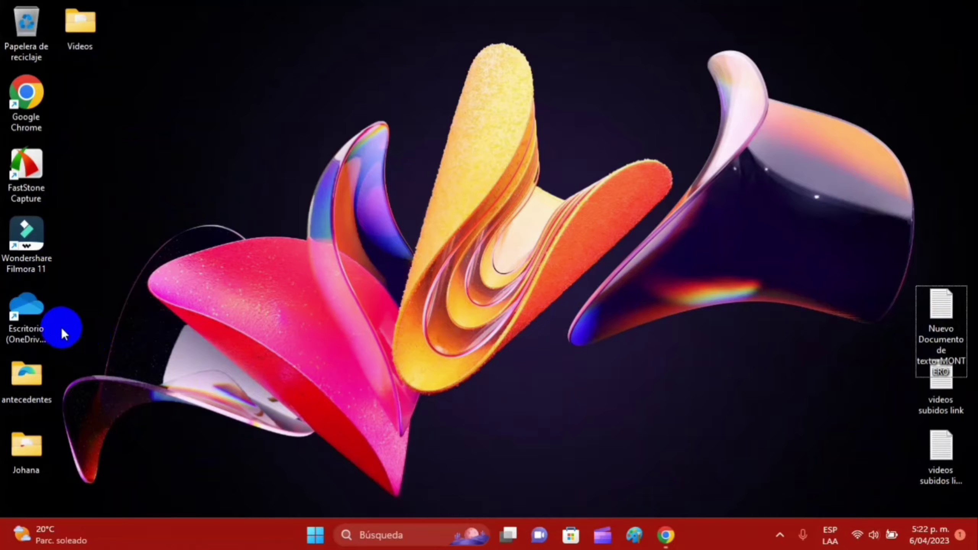
Uninstall Microsoft OneDrive from the installed programs and close the Programas y características window
left_click(322, 543)
left_click(635, 111)
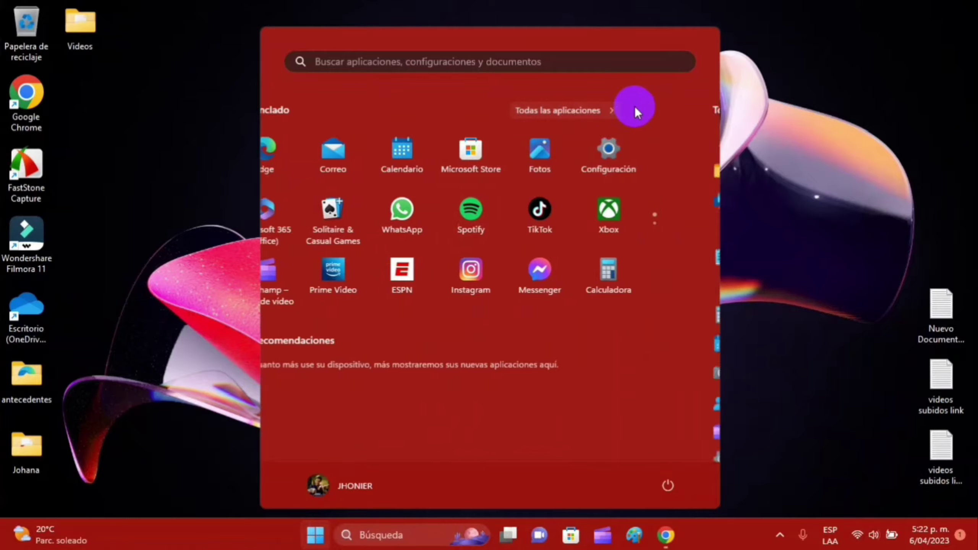
right_click(357, 249)
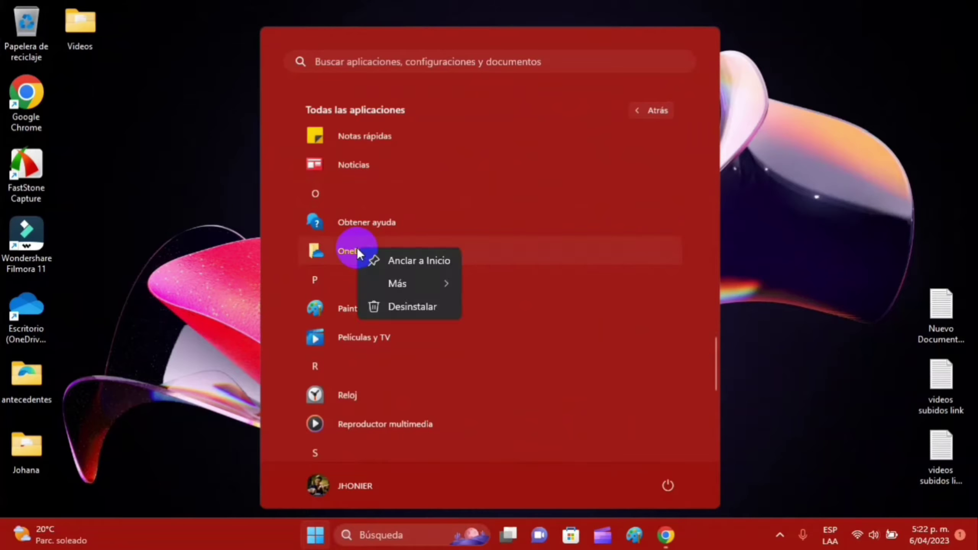
left_click(399, 307)
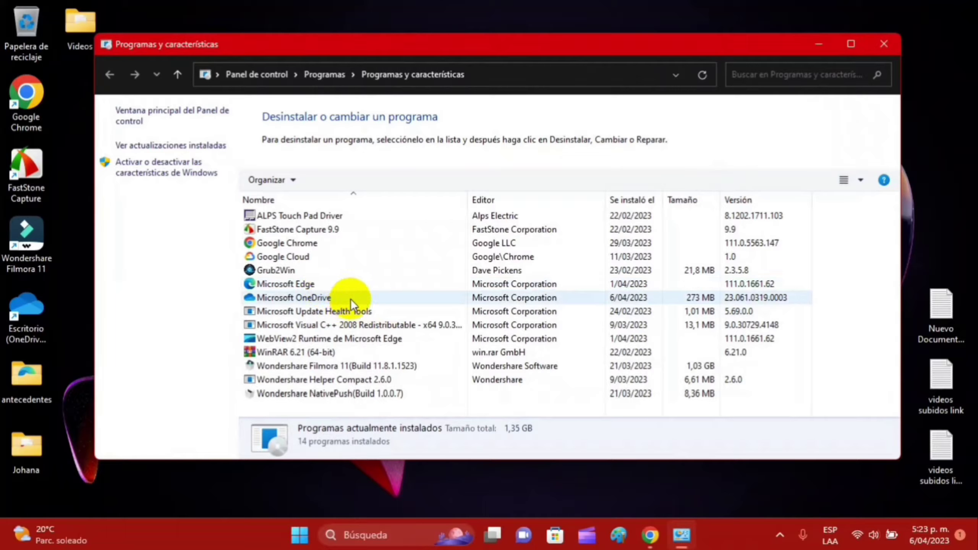
left_click(315, 301)
right_click(314, 299)
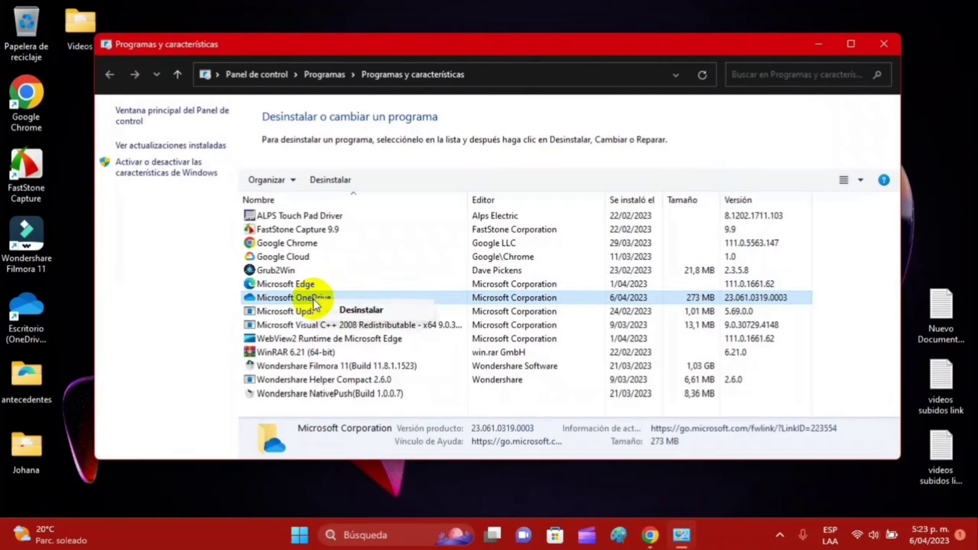
left_click(357, 310)
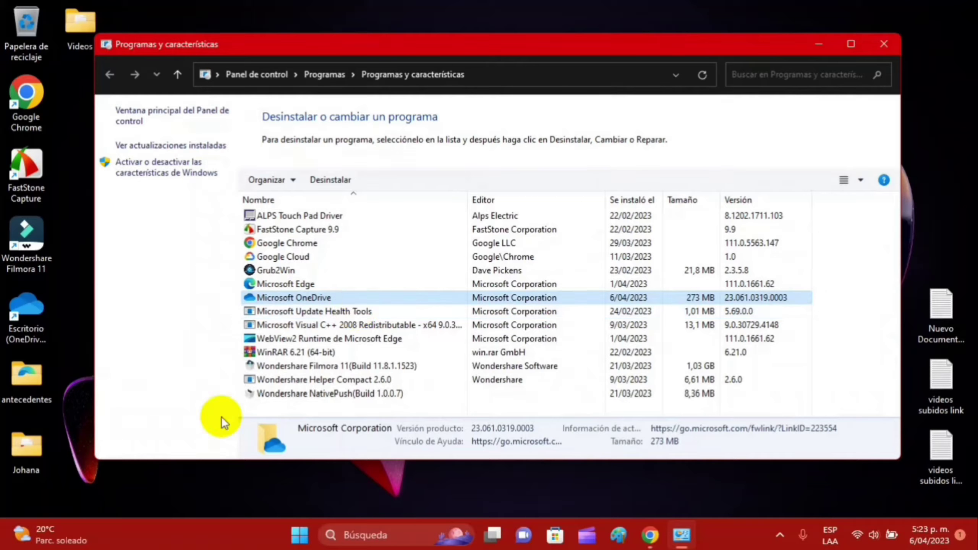
left_click(886, 42)
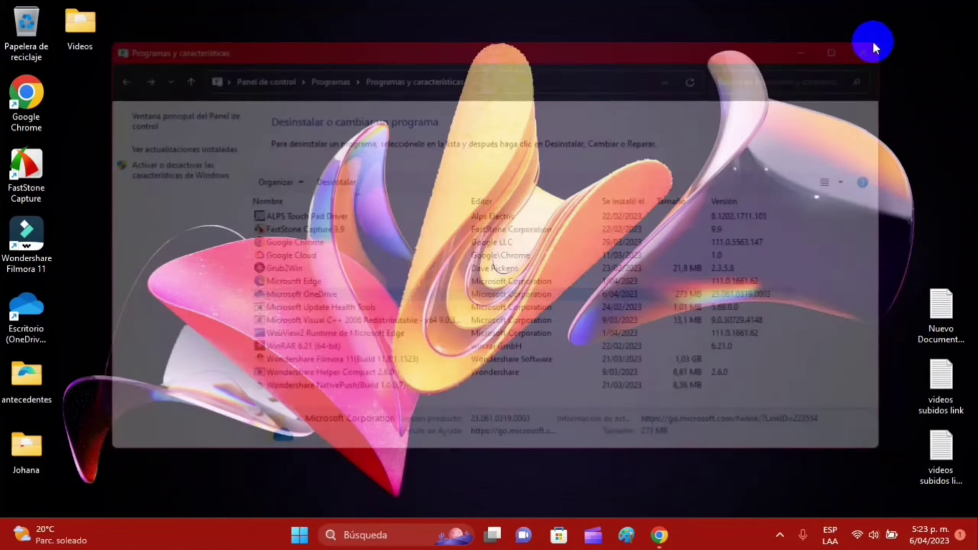
Check the hidden notification area icons for OneDrive, then send the Escritorio (OneDrive - Personal) desktop shortcut to the recycle bin
left_click(777, 536)
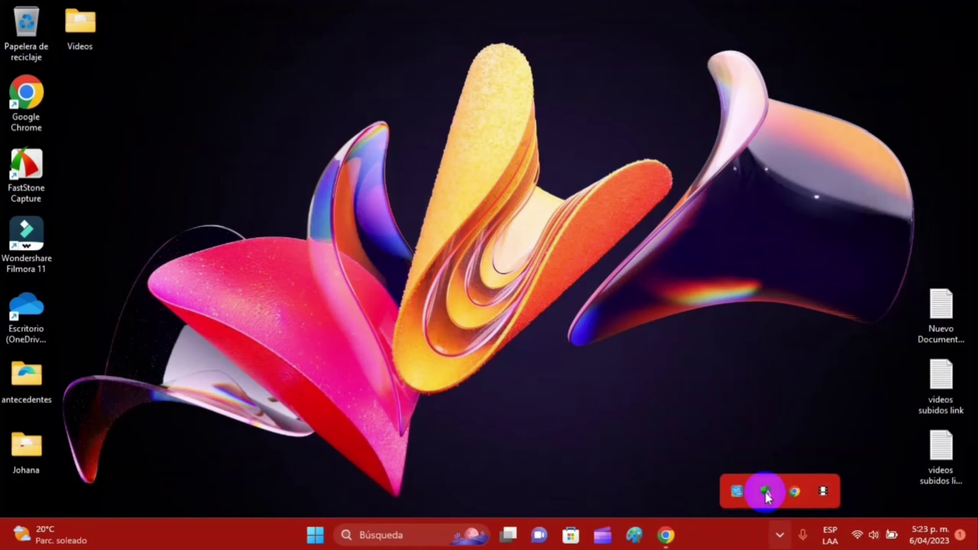
left_click(319, 184)
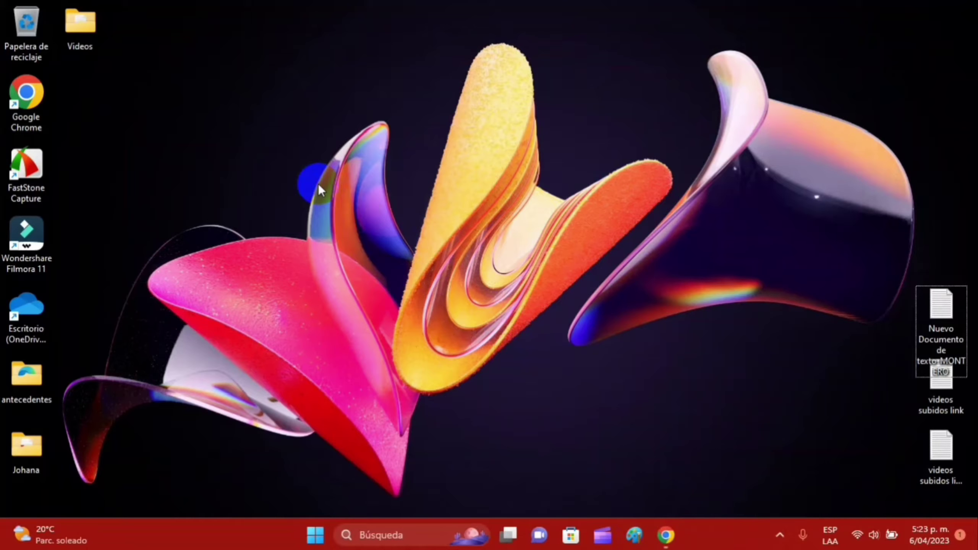
left_click(55, 304)
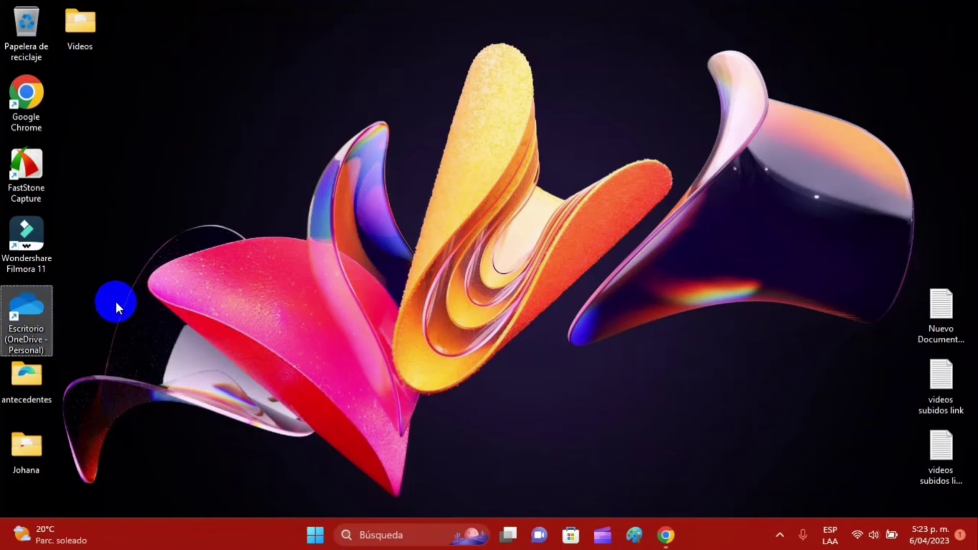
left_click(28, 313)
mouse_move(28, 314)
left_mouse_down()
mouse_move(193, 314)
mouse_move(42, 319)
mouse_move(139, 103)
mouse_move(23, 27)
left_mouse_up()
left_click(139, 44)
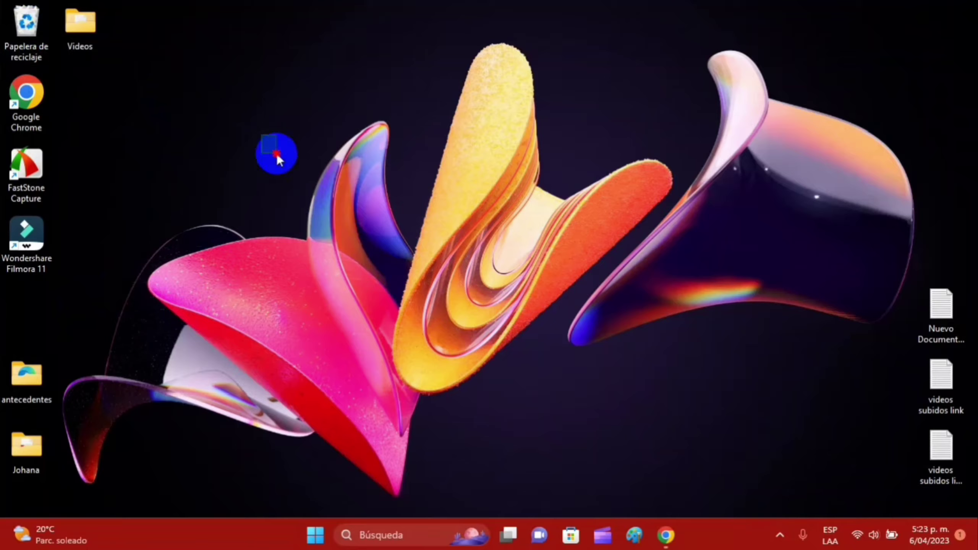
Move the antecedentes folder and the folder below it up to fill the gap, then place the Videos folder beneath them
left_click_drag(94, 375, 27, 454)
left_click_drag(17, 385, 19, 316)
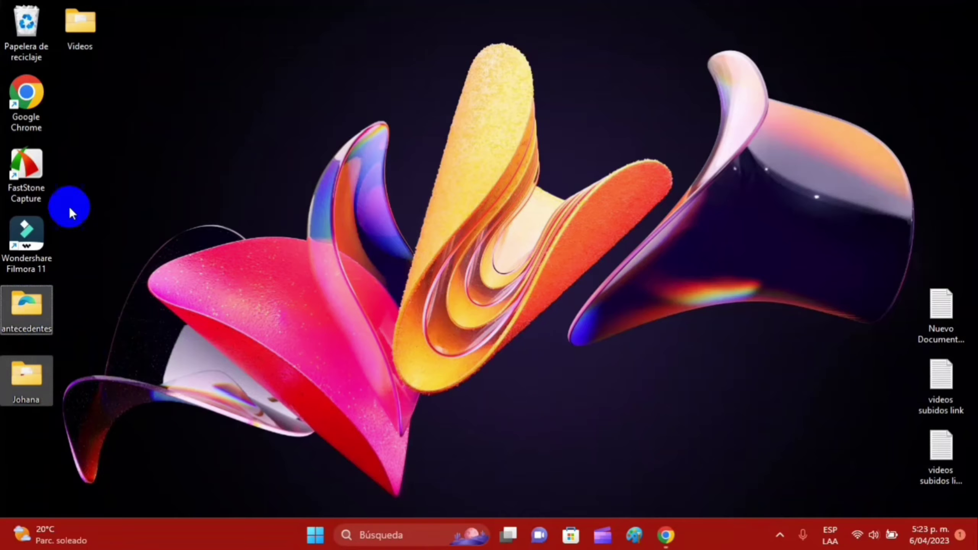
left_click_drag(89, 39, 54, 466)
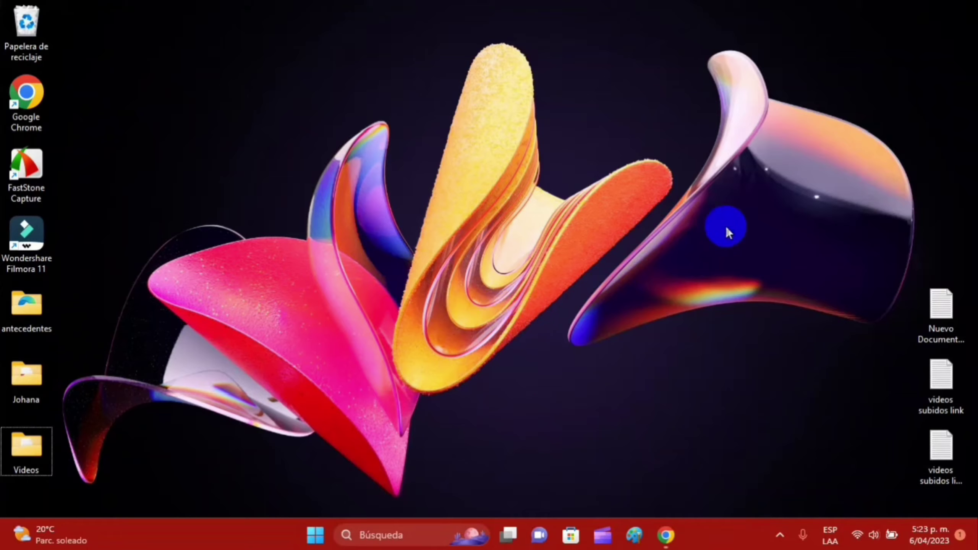
Switch to Outlook mail in Chrome and open OneDrive online from its Microsoft applications
left_click(666, 537)
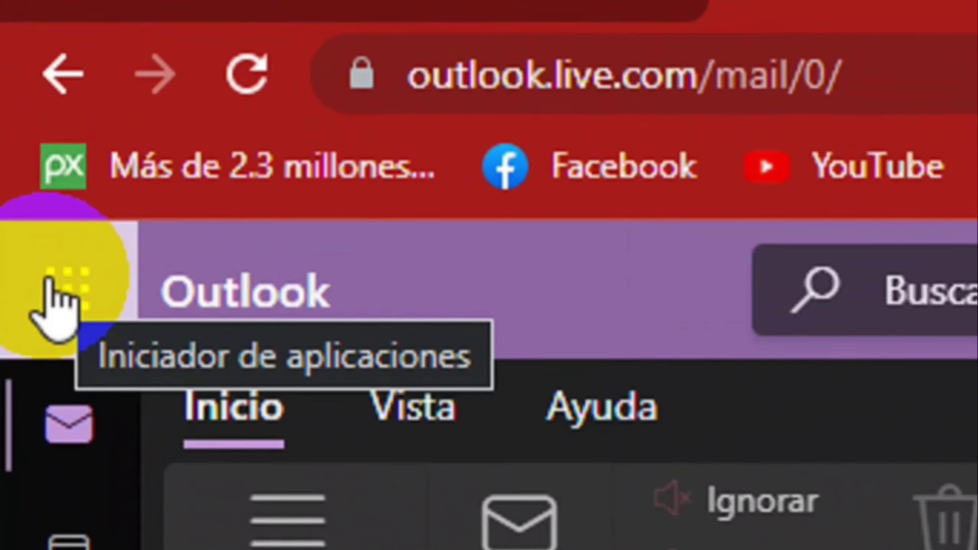
left_click(12, 94)
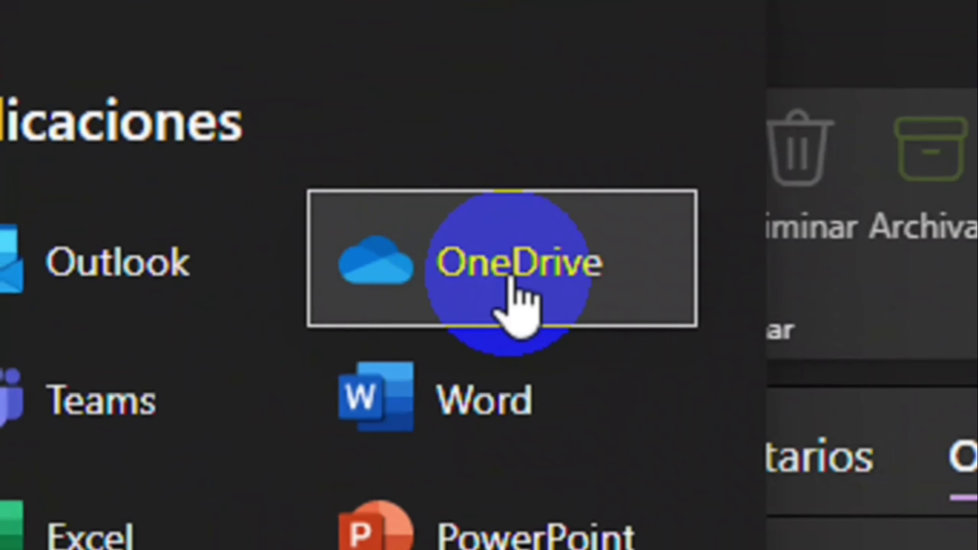
left_click(157, 175)
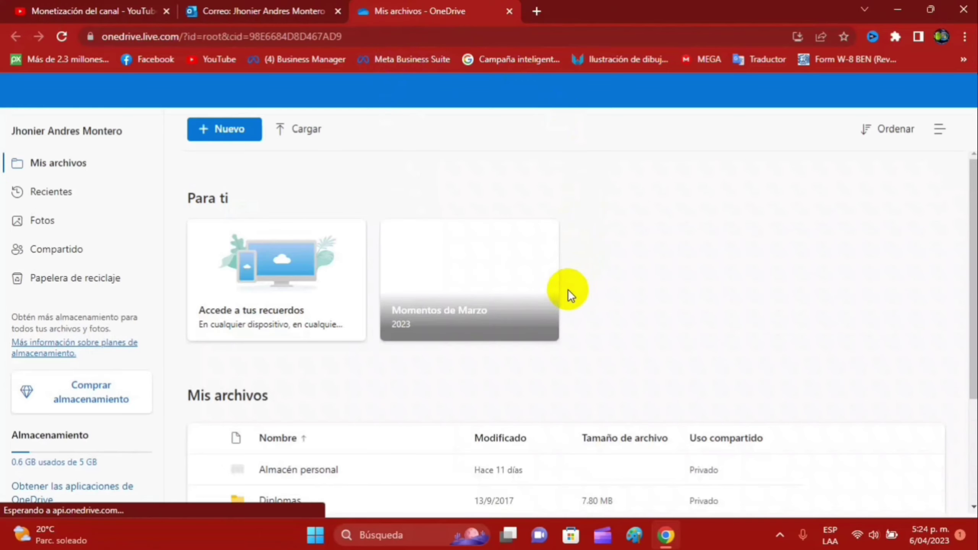
Delete the second-to-last item in Mis archivos, the one modified "Hace un minuto", from OneDrive online and confirm the deletion
scroll(693, 331, "down", 5)
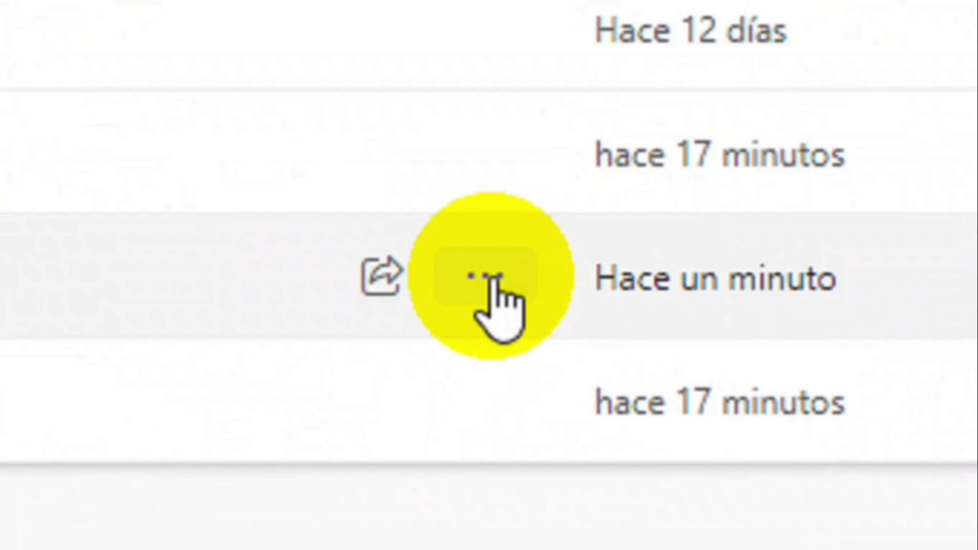
left_click(486, 278)
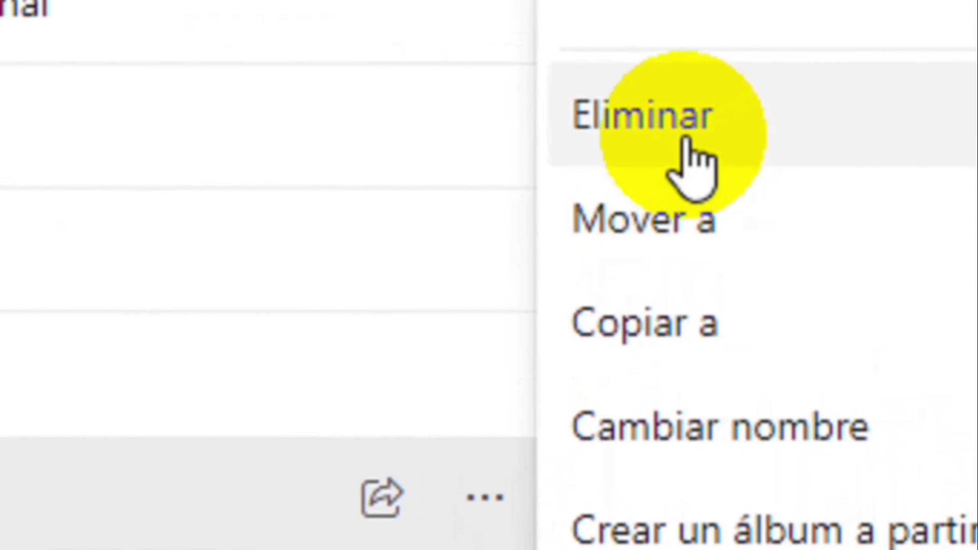
left_click(710, 112)
key("Delete")
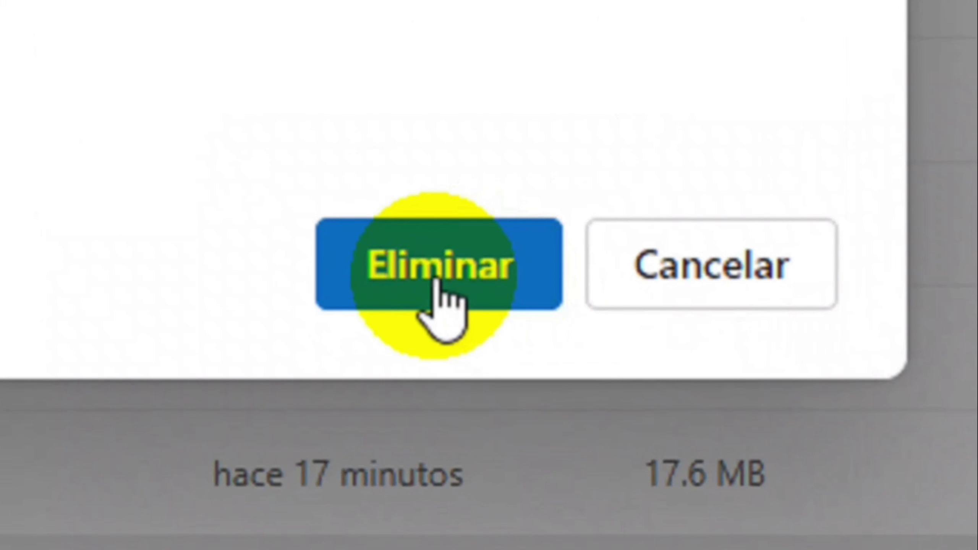
left_click(531, 360)
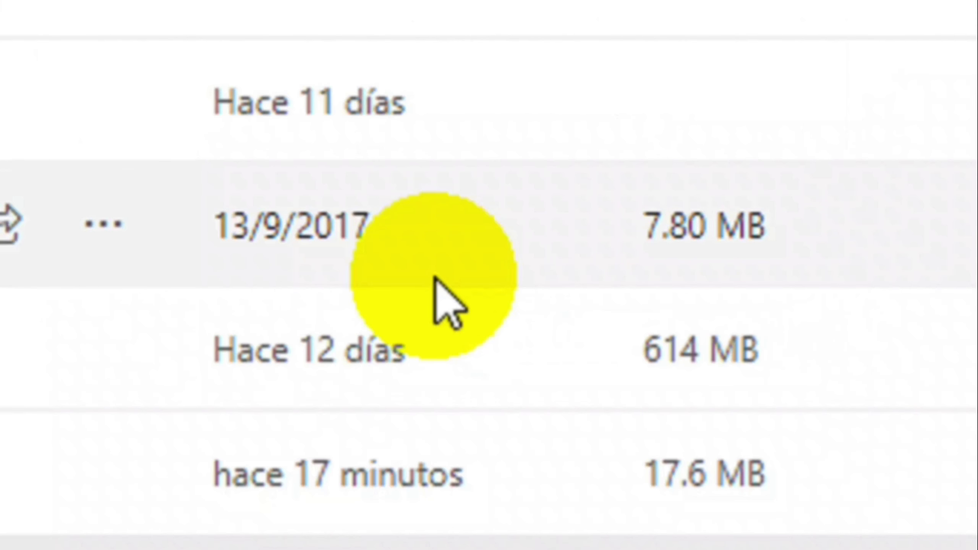